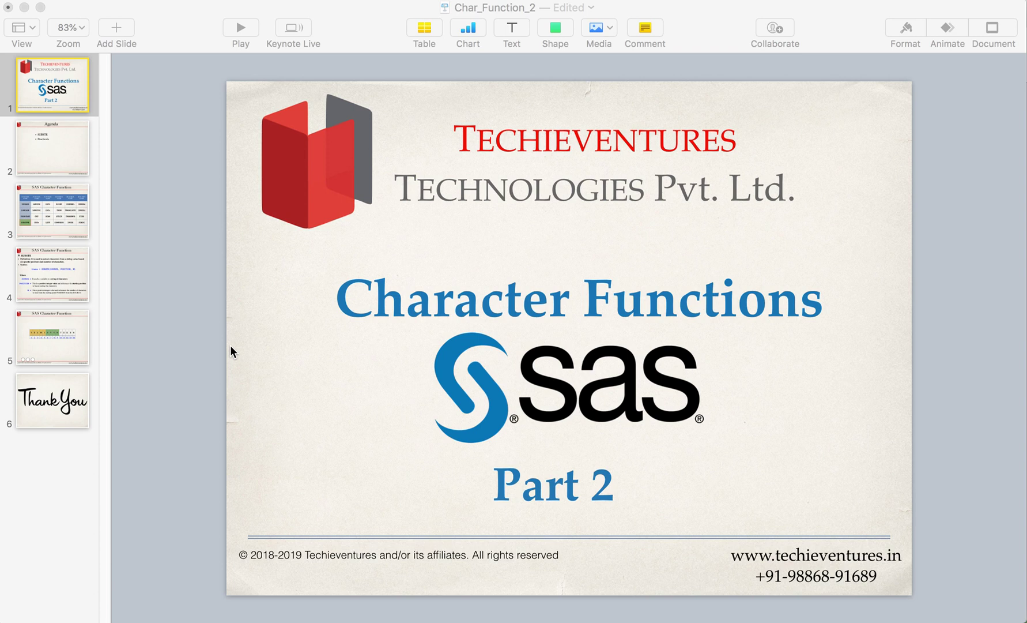
- Go through the Agenda slide to the SAS Character Function table slide with SUBSTR highlighted
click(49, 162)
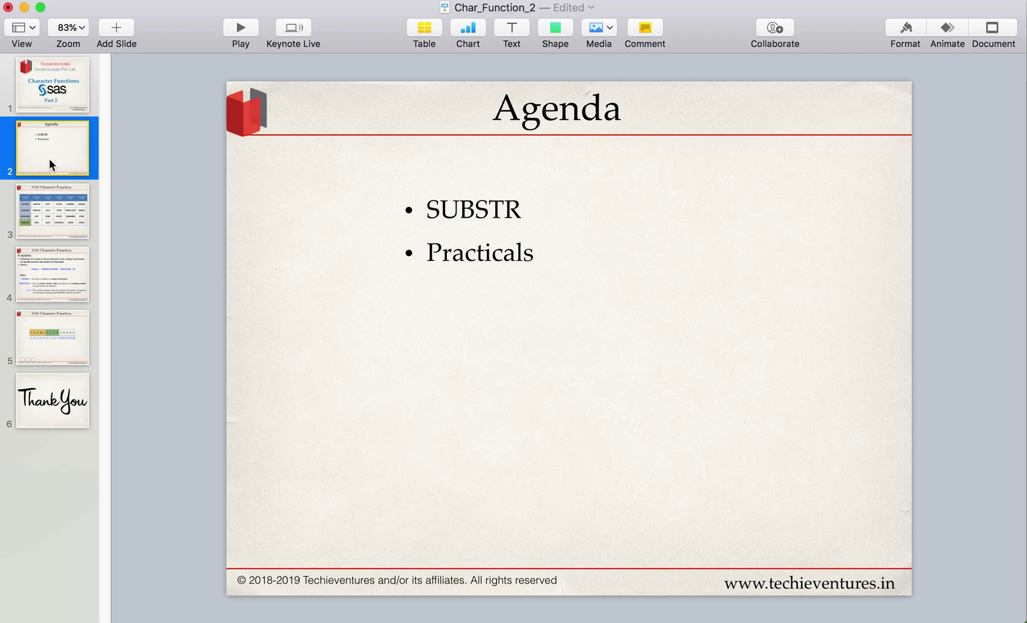
click(52, 214)
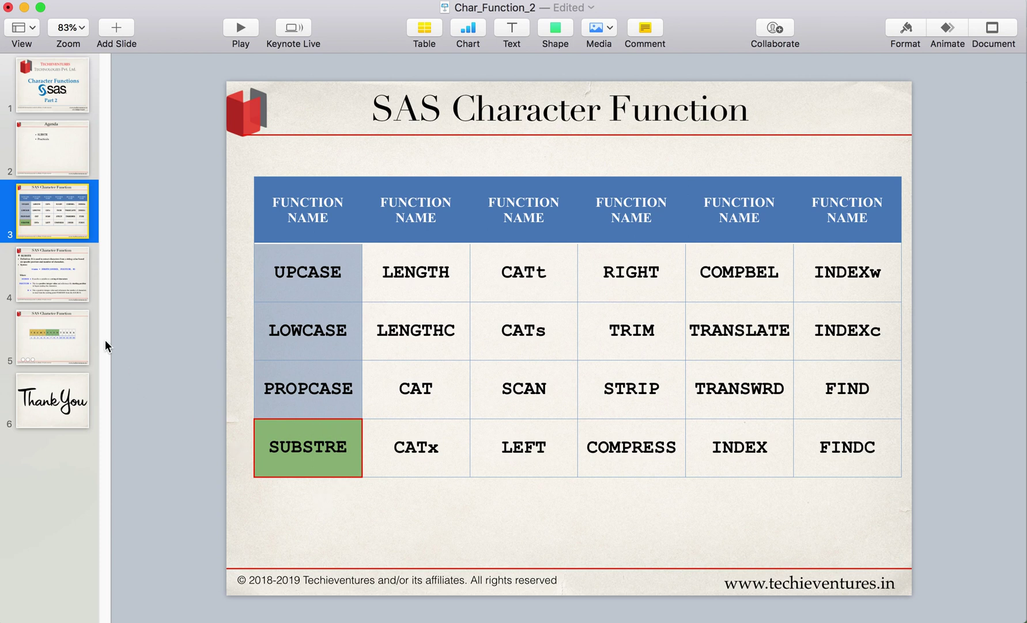
- Show the SUBSTR definition slide, then the TECHIEVENTURES letter-position slide
click(52, 283)
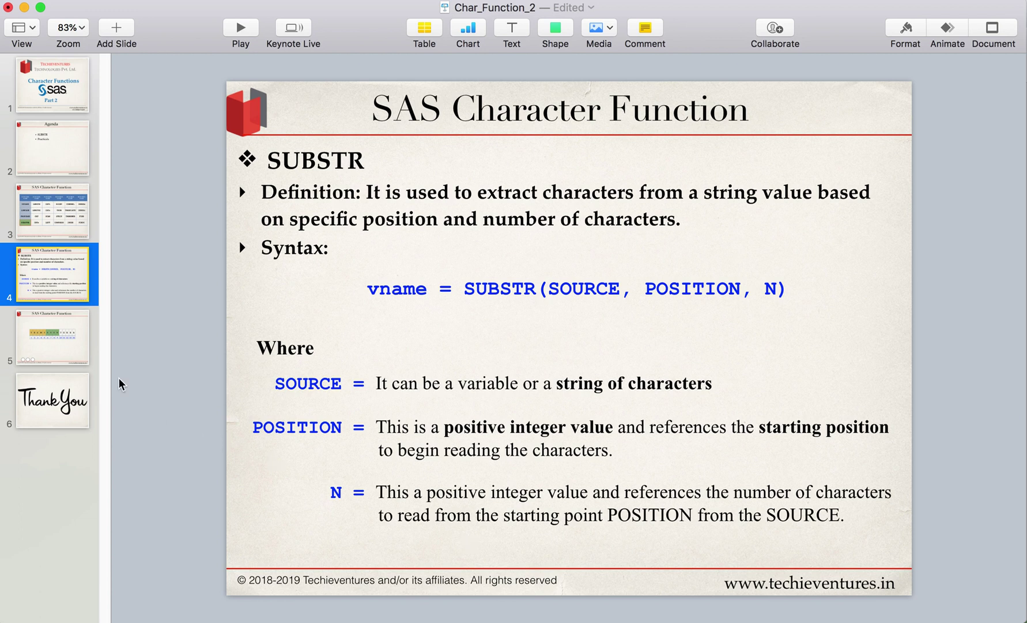
click(72, 347)
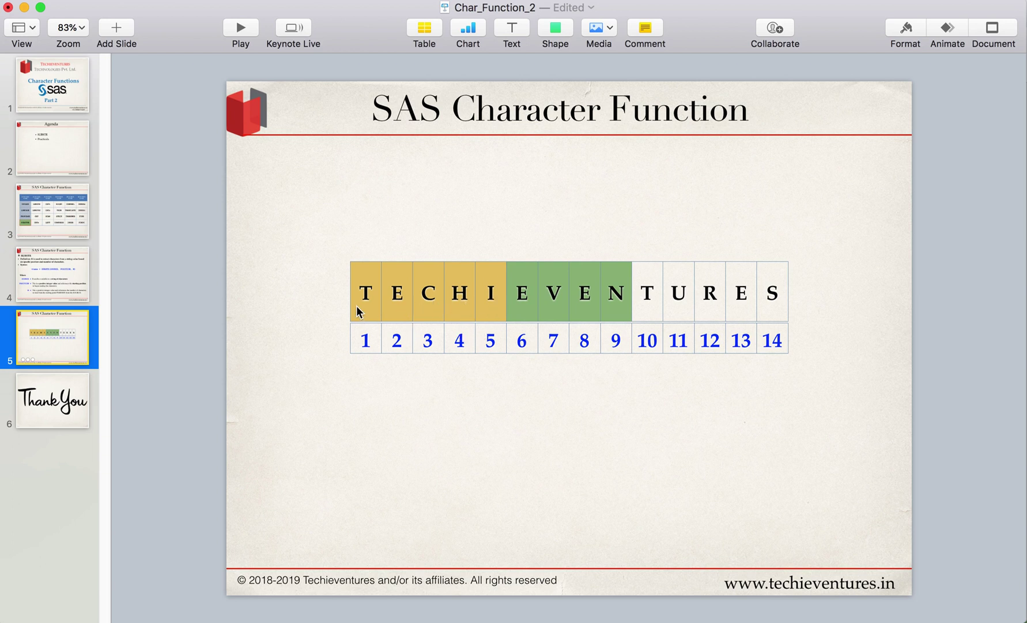
- Switch from Keynote to the SAS Studio workspace
key(ctrl+Right)
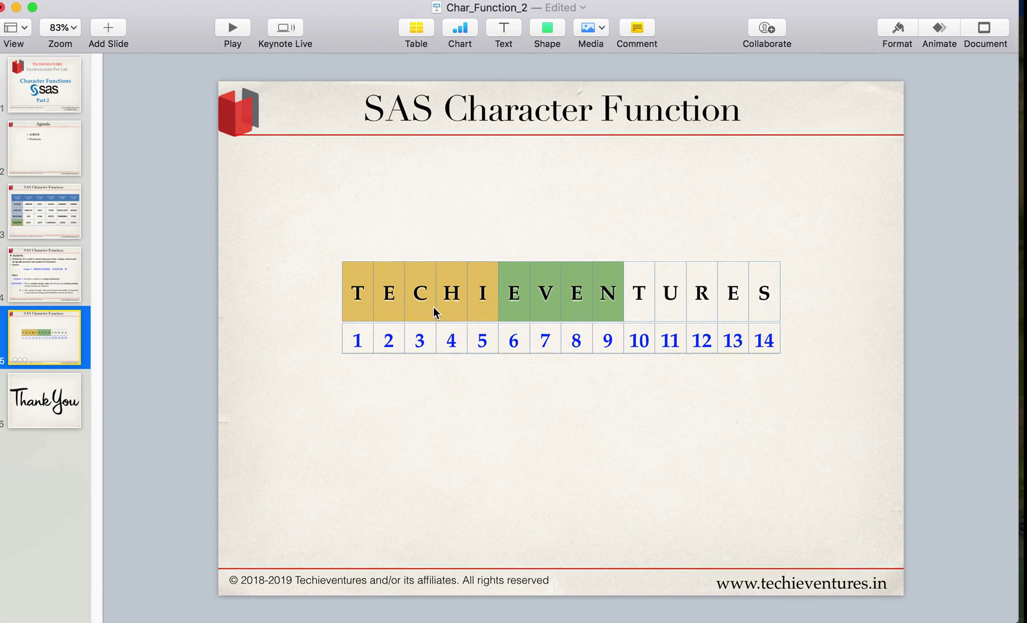
- Write DATA SUBSTR_1; and NAME = "TECHIEVENTURES"; then begin an R1 = SUBSTR line
text(DATA SUBSTR_1;)
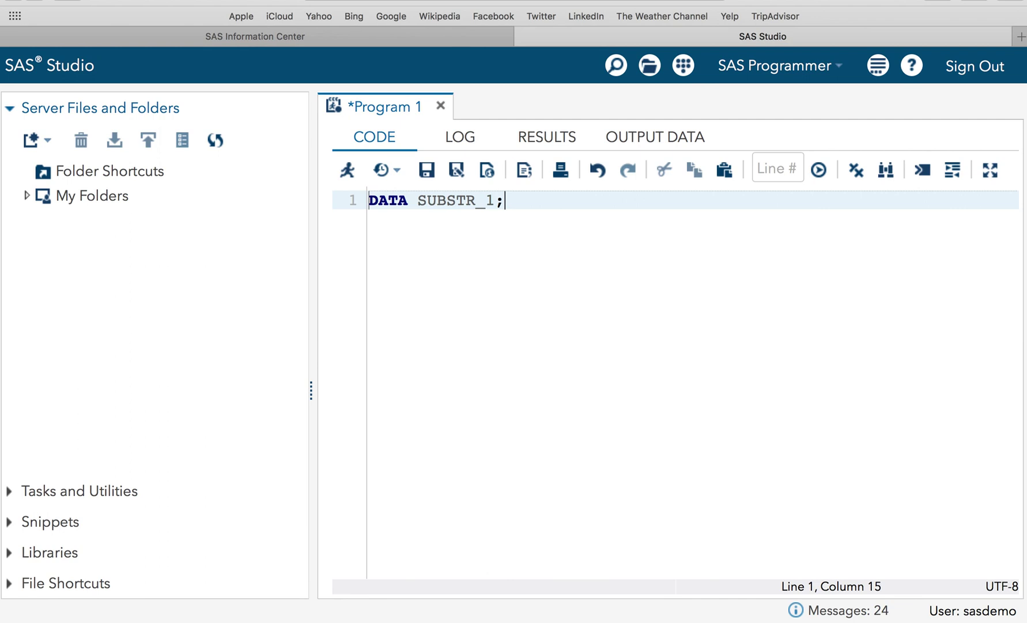
key(Return)
text(NAME = TE)
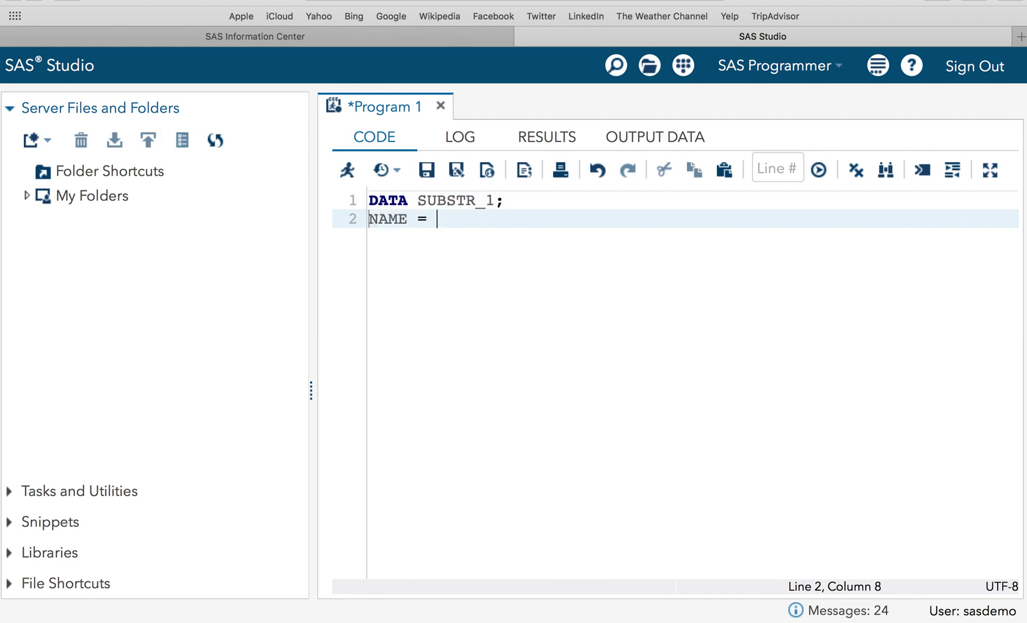
text(C)
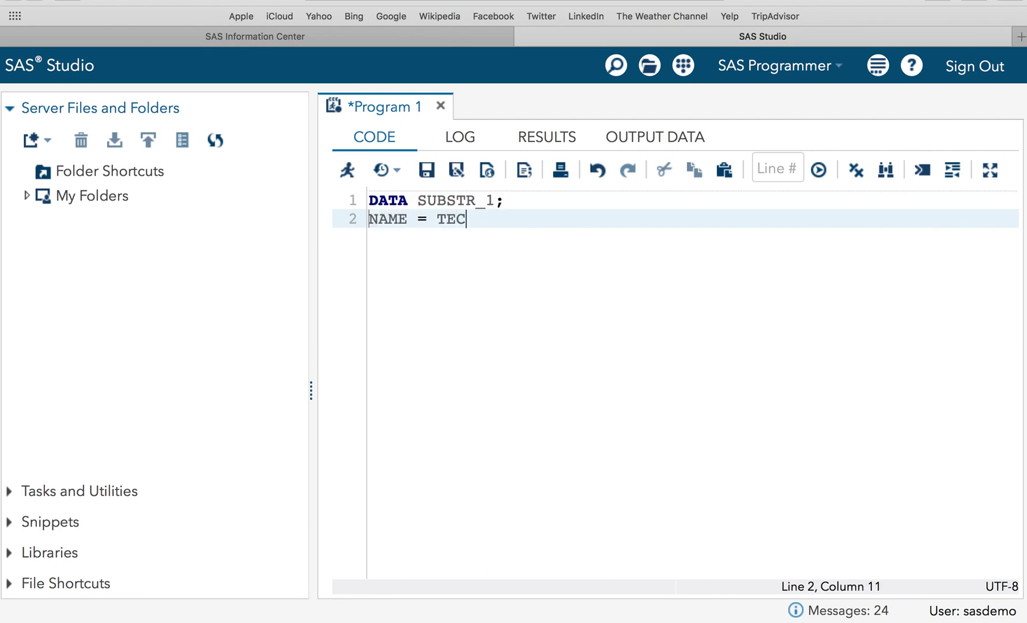
text(HIEVENTURES)
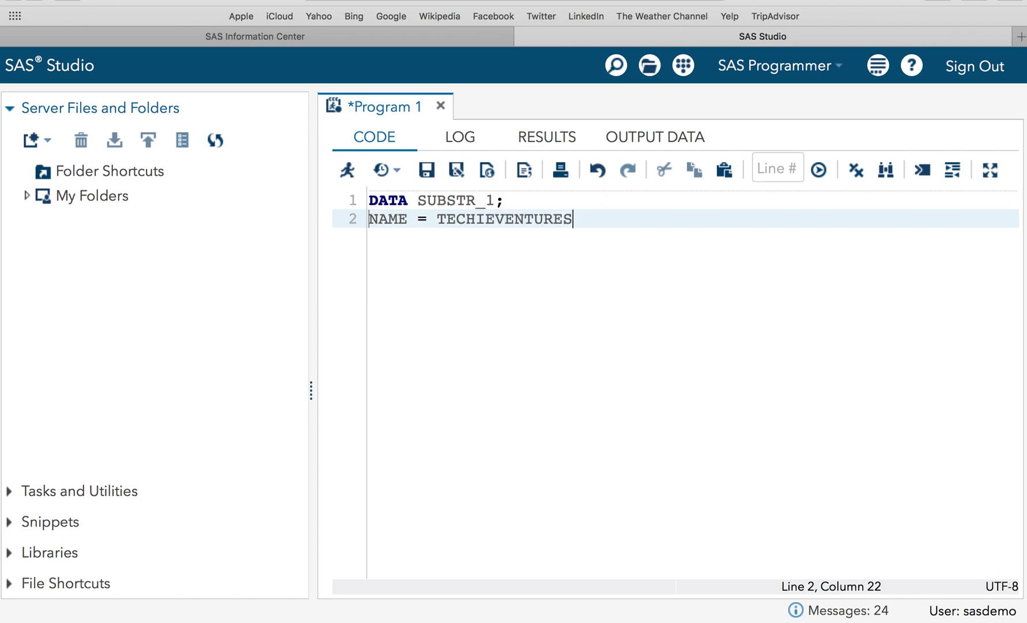
text(;)
key(Left)
key(Left)
key(Left)
key(Left)
key(Left)
key(Left)
key(Left)
key(Left)
key(Left)
key(Left)
key(Left)
key(Left)
key(Left)
key(Left)
key(Left)
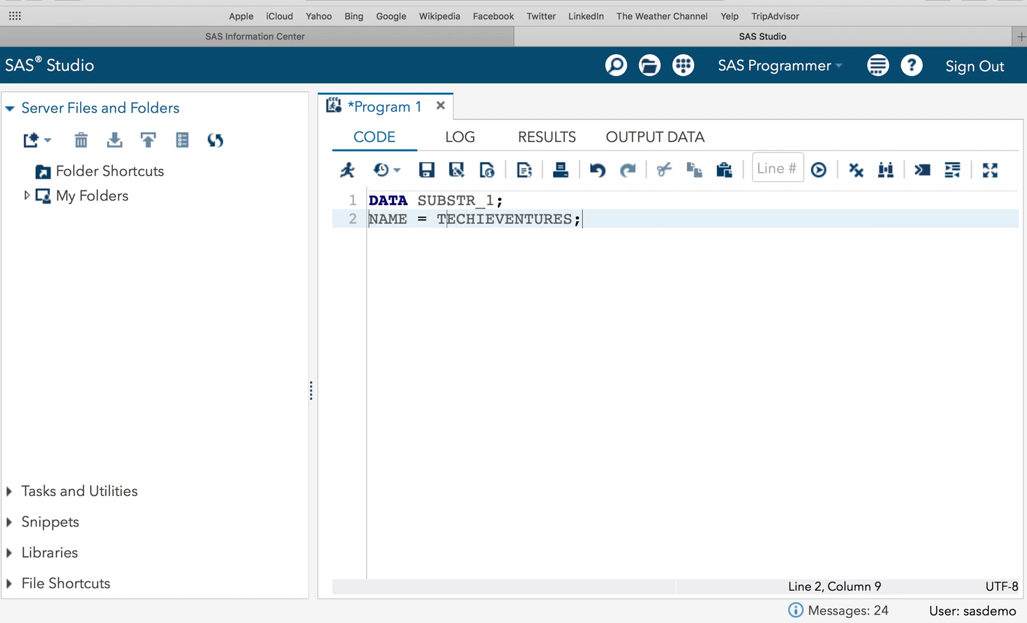
text(")
click(584, 219)
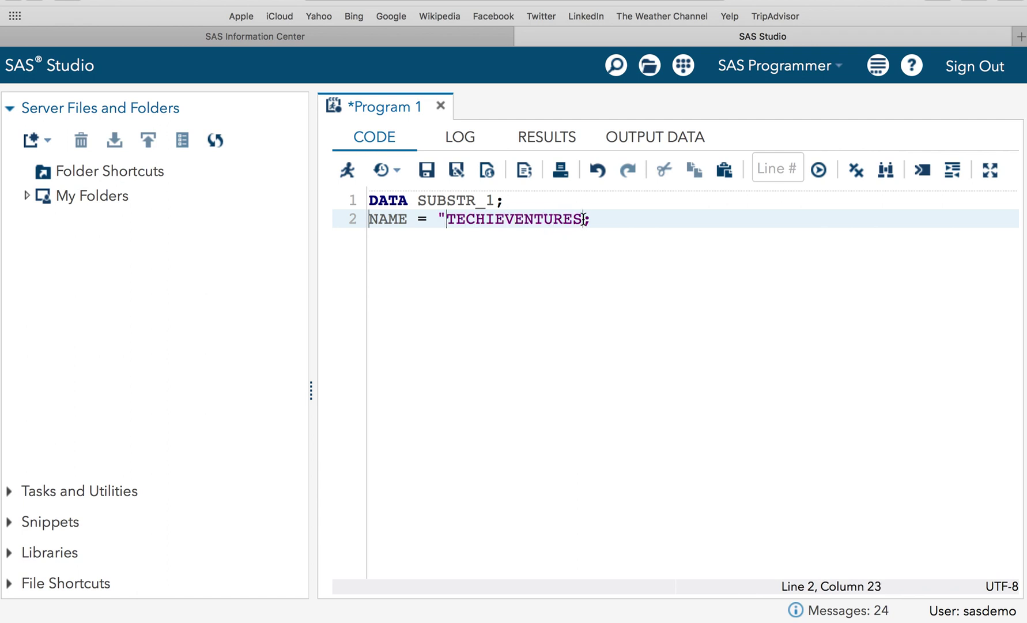
text(")
click(639, 215)
key(Return)
text(R1 =)
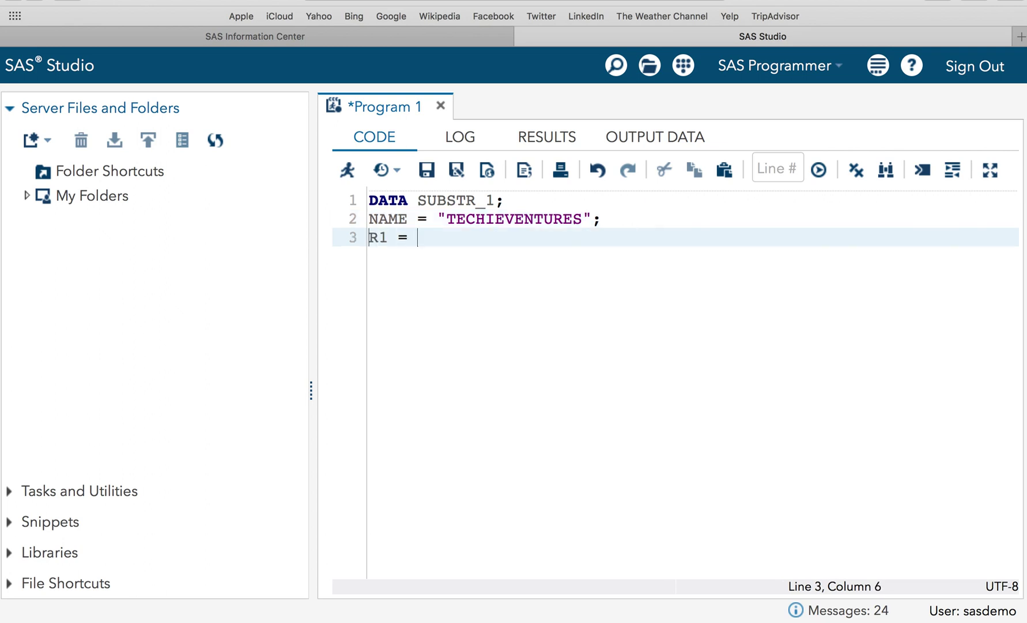
text( SUBSTR)
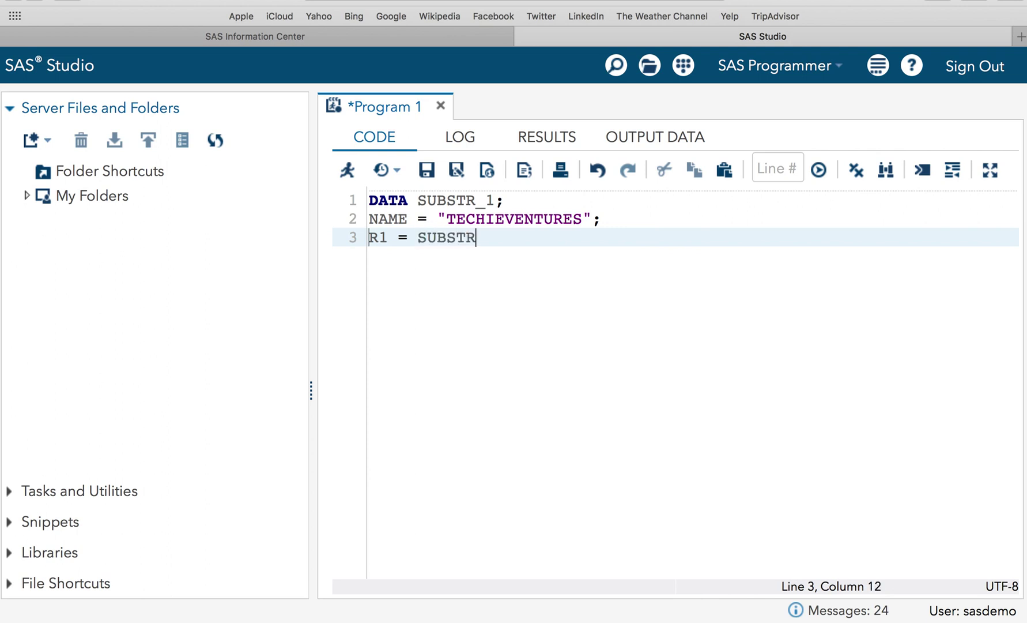
text((NAME)
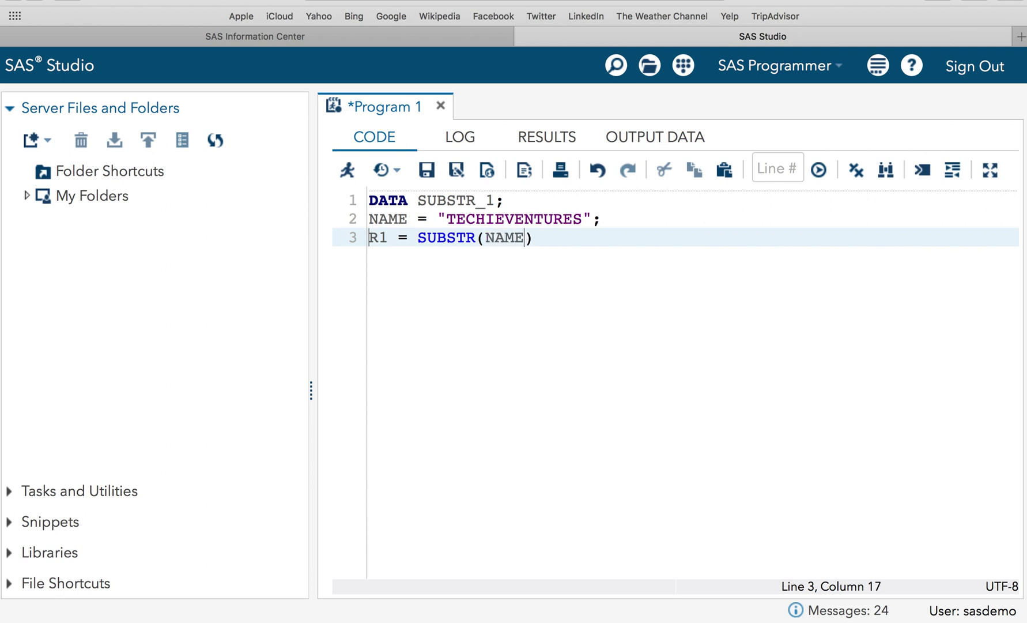
text(.)
- Correct line 3 to read R1 = SUBSTR(NAME, 1, 5)
key(BackSpace)
key(BackSpace)
text(, 1, 5)
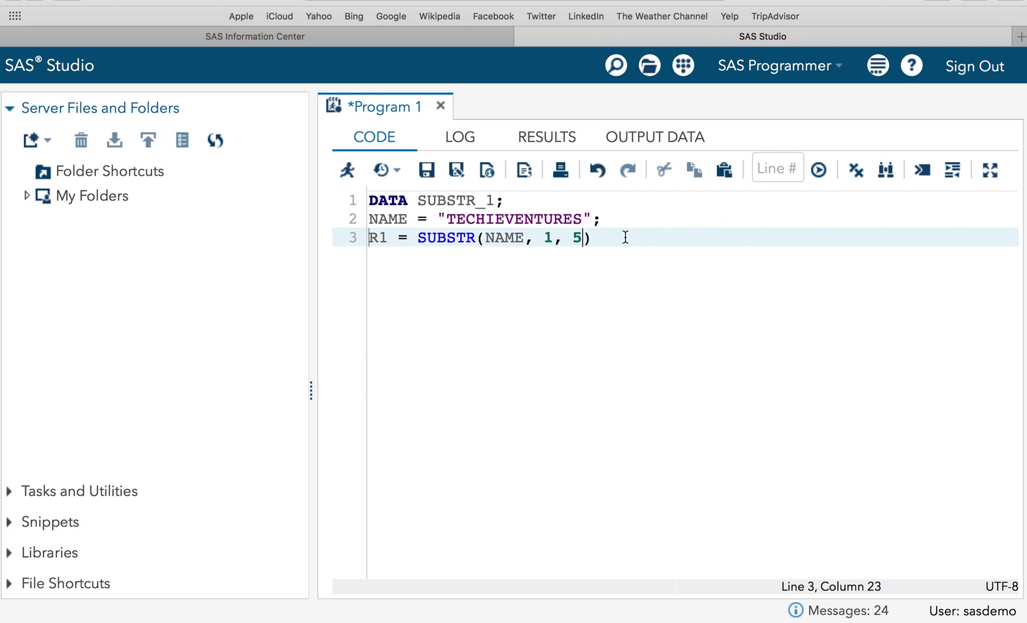